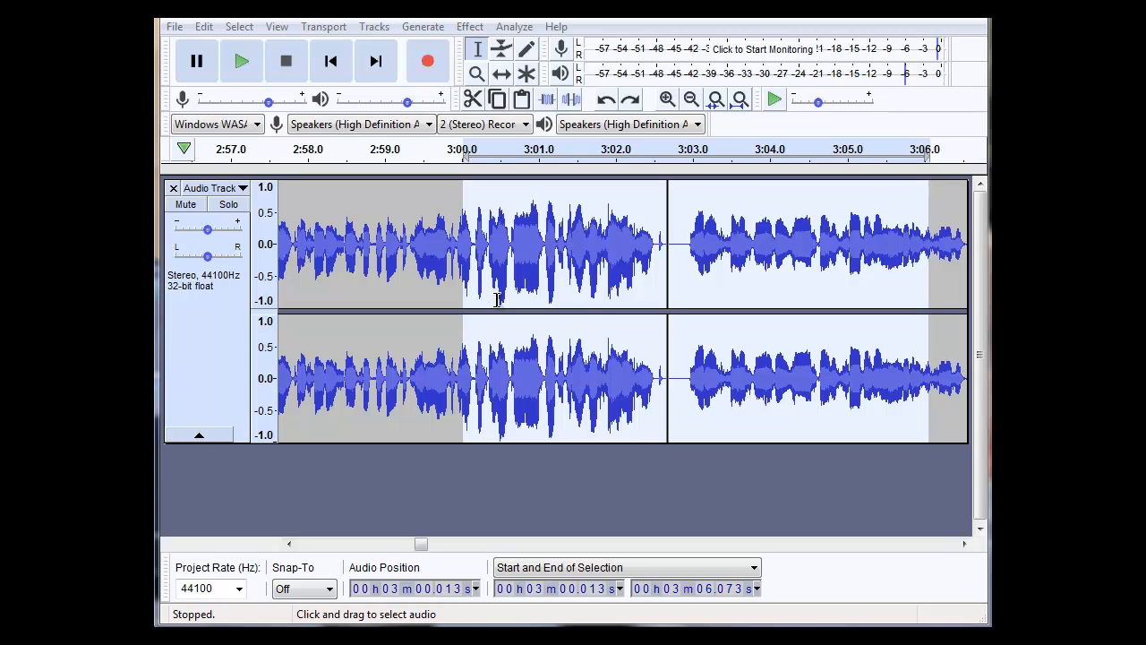
Listen to the selected audio from about 3:00 to 3:06 and stop playback.
{"action": "left_click", "coordinate": [243, 64]}
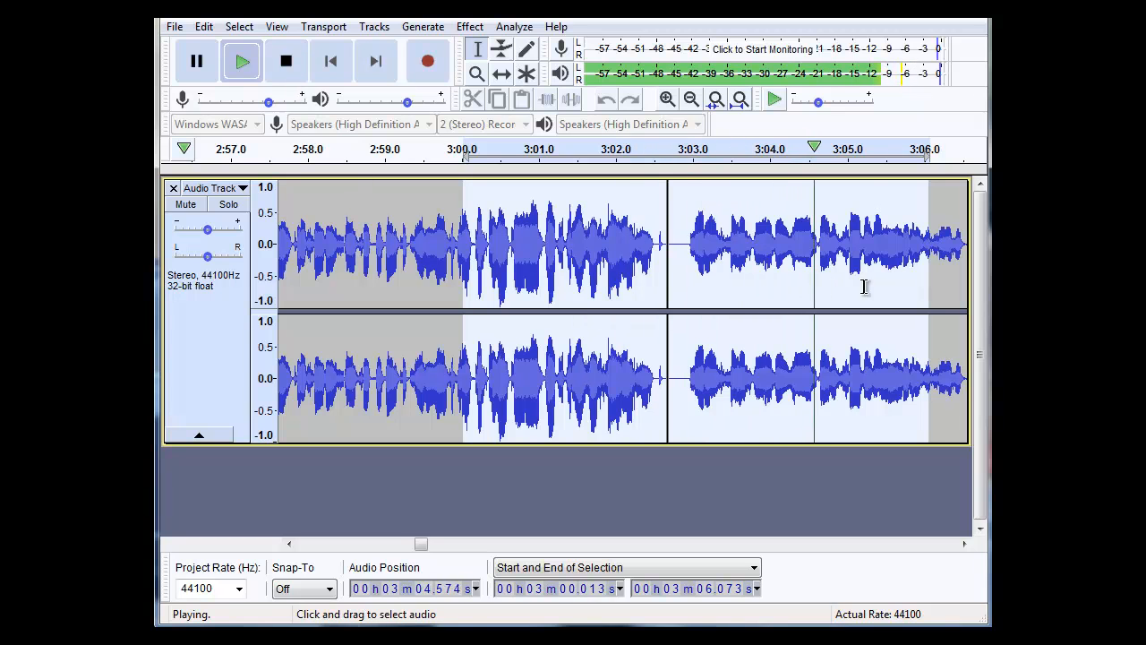
{"action": "left_click", "coordinate": [286, 63]}
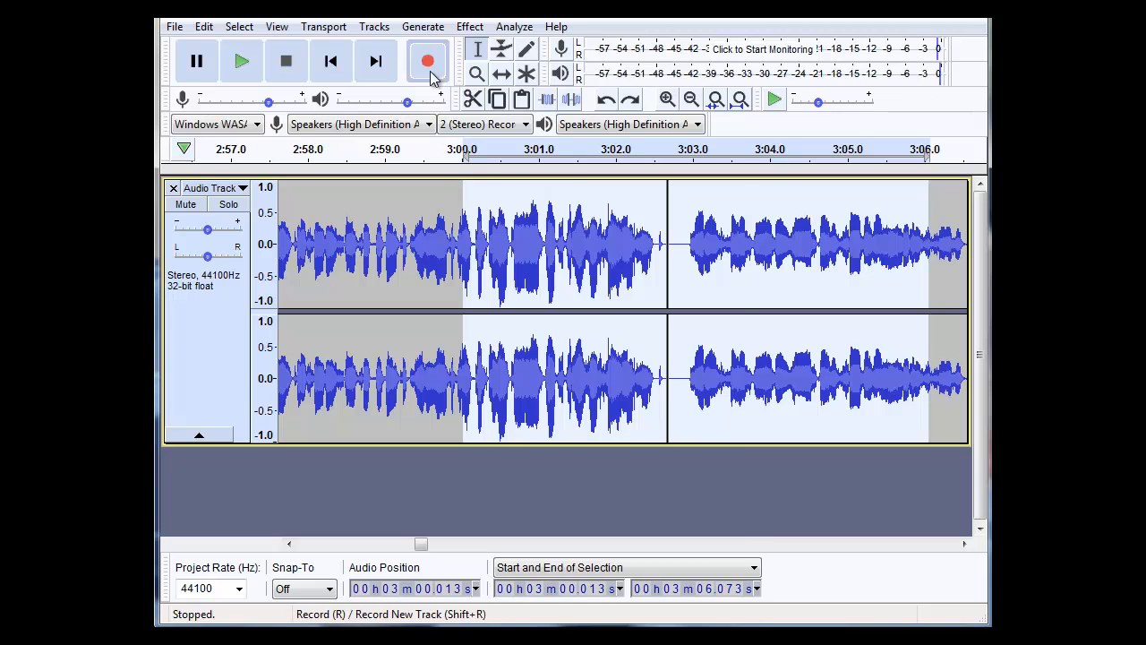
Preview and apply the Limiter to the selection with Hard Limit at -6 dB, 10 ms hold and no make-up gain, and play the result.
{"action": "left_click", "coordinate": [466, 27]}
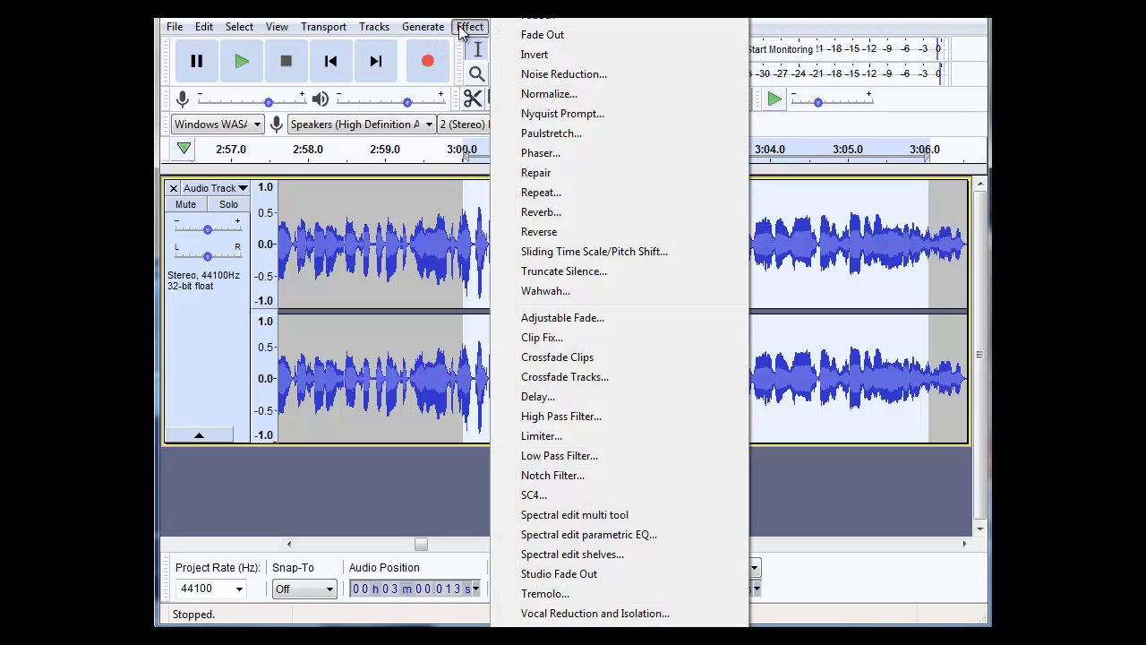
{"action": "left_click", "coordinate": [541, 436]}
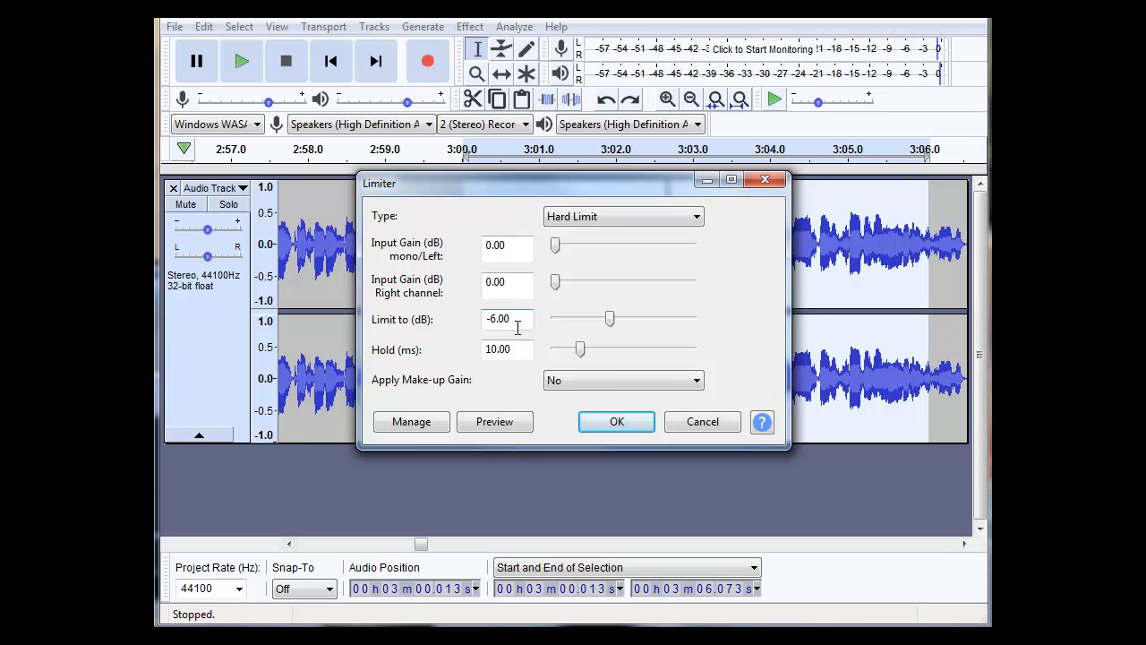
{"action": "left_click_drag", "start_coordinate": [567, 185], "coordinate": [671, 333]}
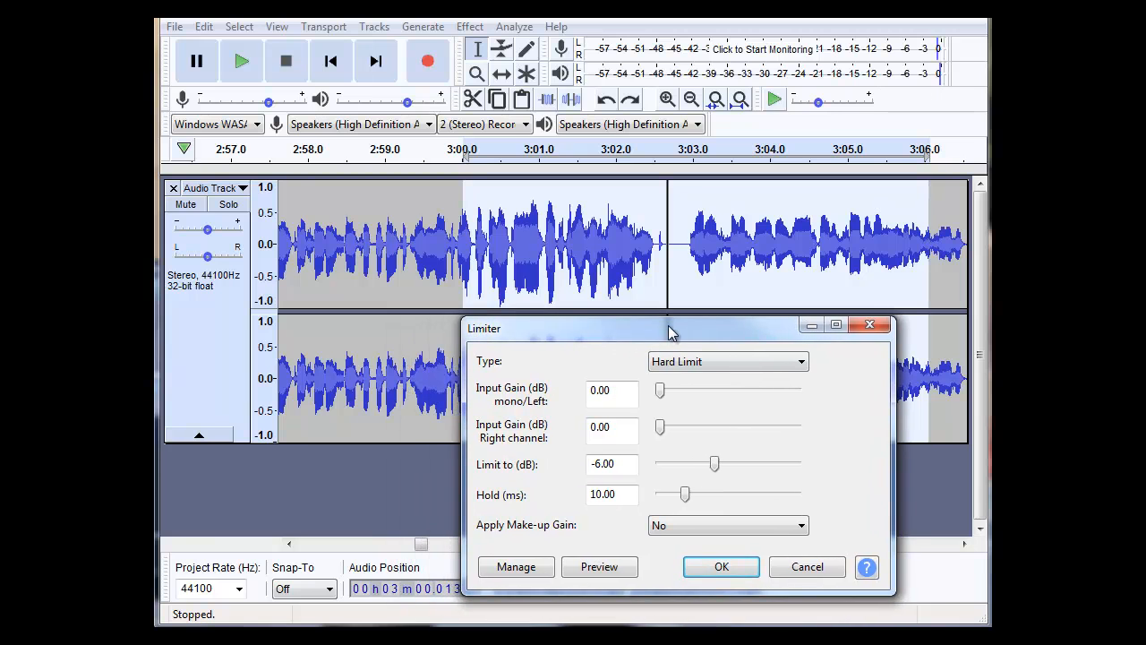
{"action": "left_click", "coordinate": [614, 567]}
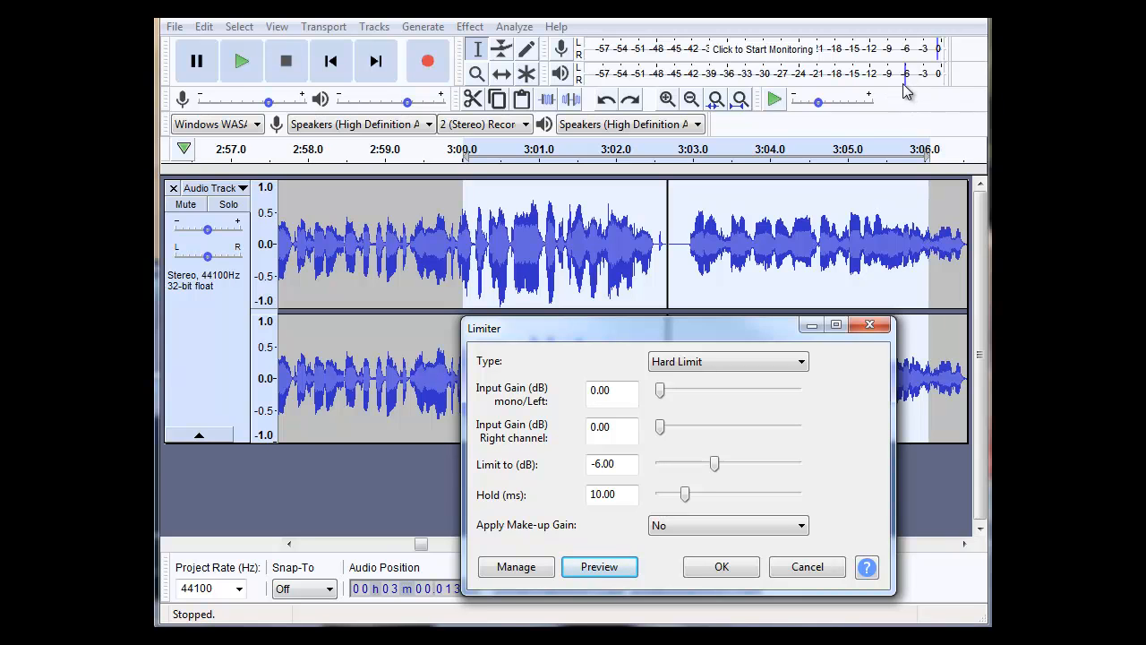
{"action": "left_click", "coordinate": [599, 567]}
{"action": "left_click", "coordinate": [700, 570]}
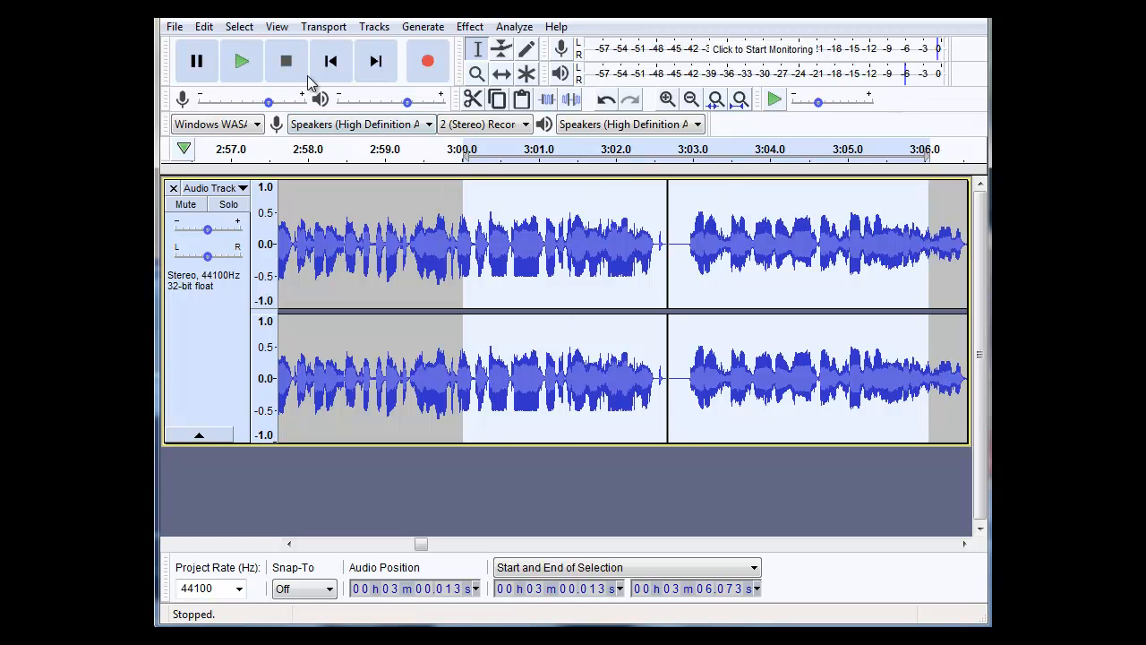
{"action": "left_click", "coordinate": [242, 61]}
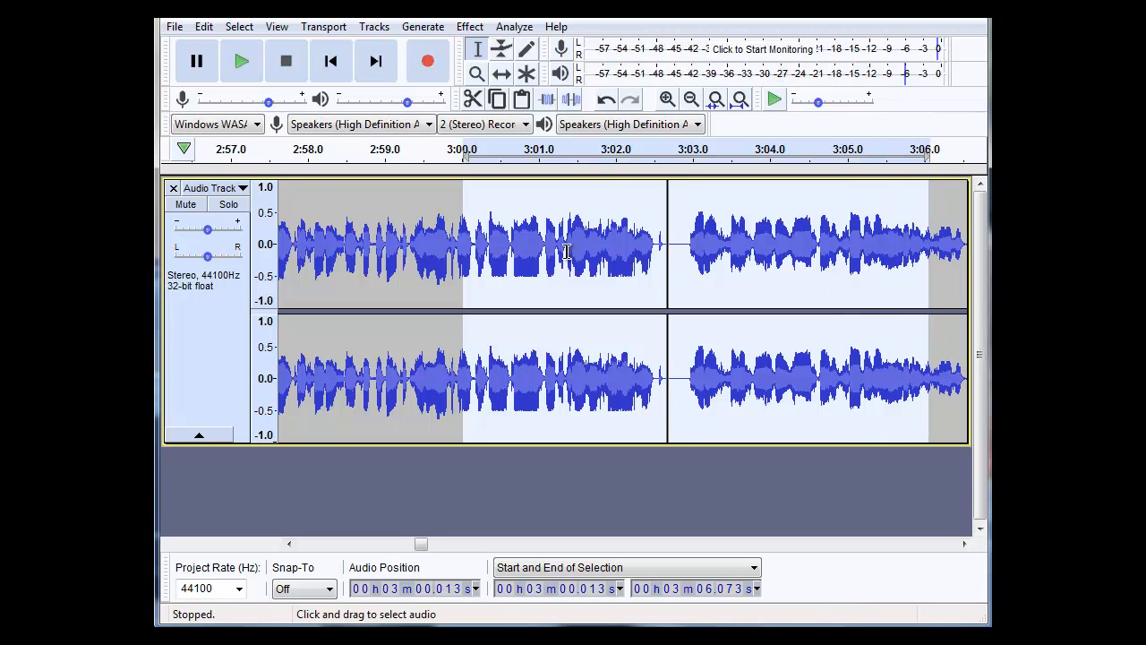
Undo the Limiter effect on the selection.
{"action": "left_click", "coordinate": [204, 26]}
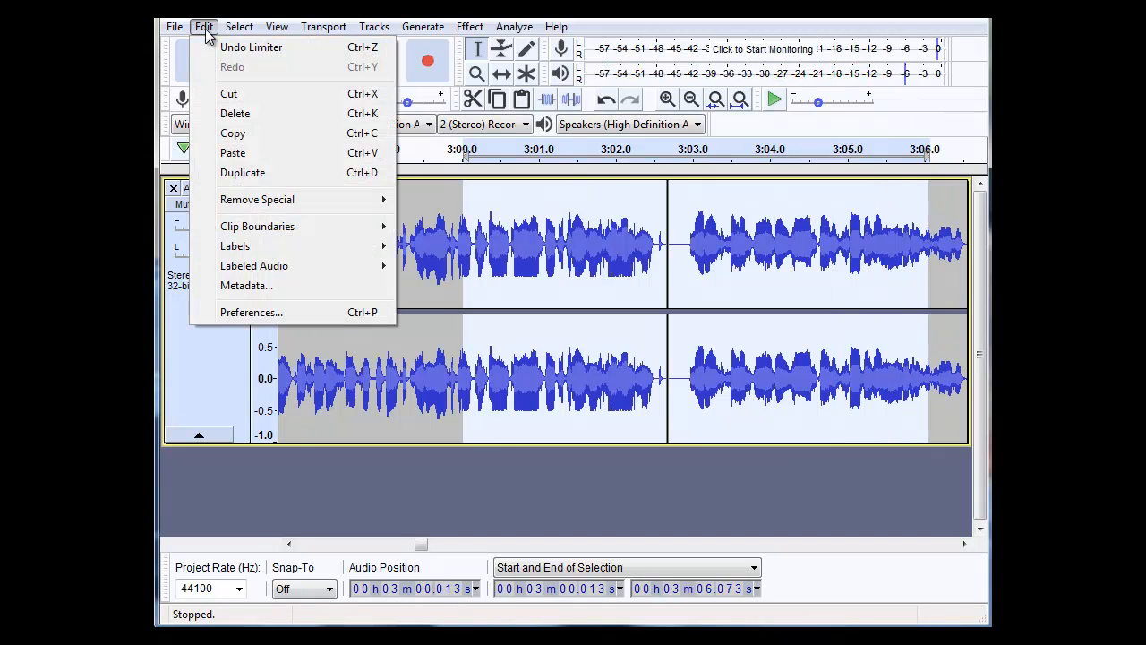
{"action": "left_click", "coordinate": [216, 50]}
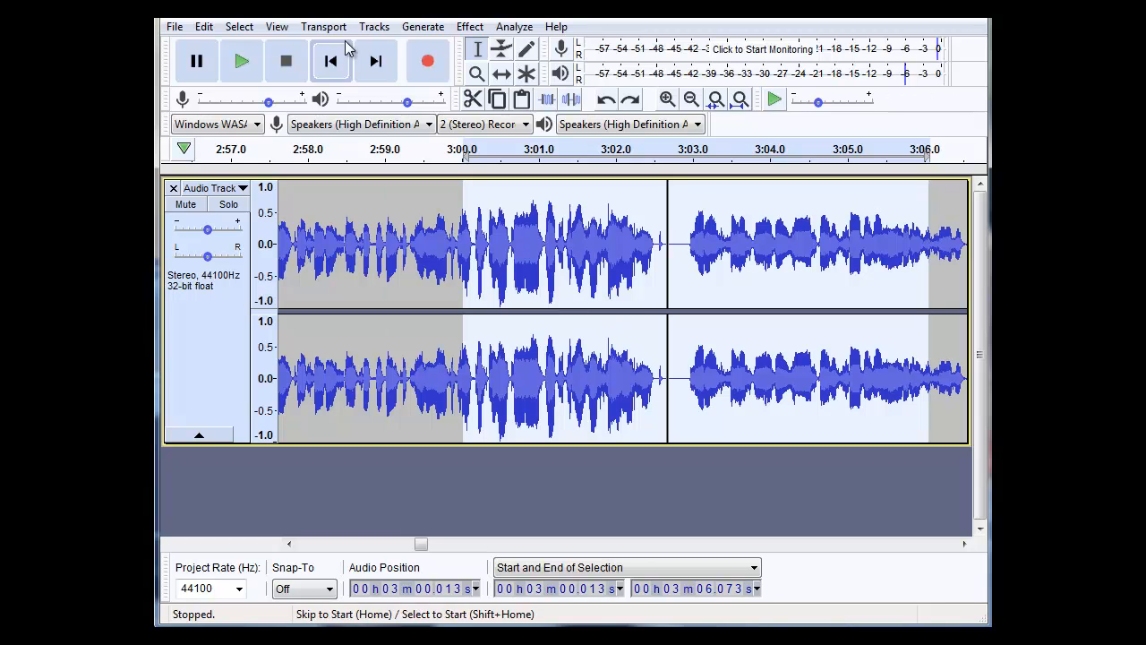
Preview Normalize on the selection with DC offset removal enabled and a maximum amplitude of -3.0 dB.
{"action": "left_click", "coordinate": [437, 33]}
{"action": "mouse_move", "coordinate": [470, 27]}
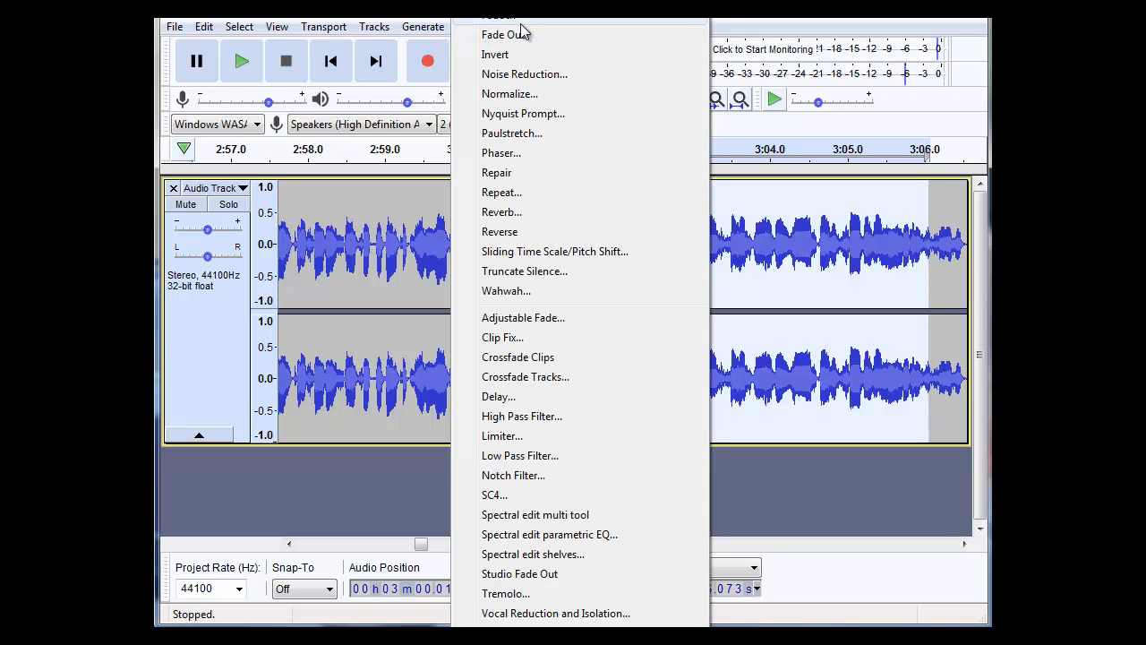
{"action": "left_click", "coordinate": [511, 94]}
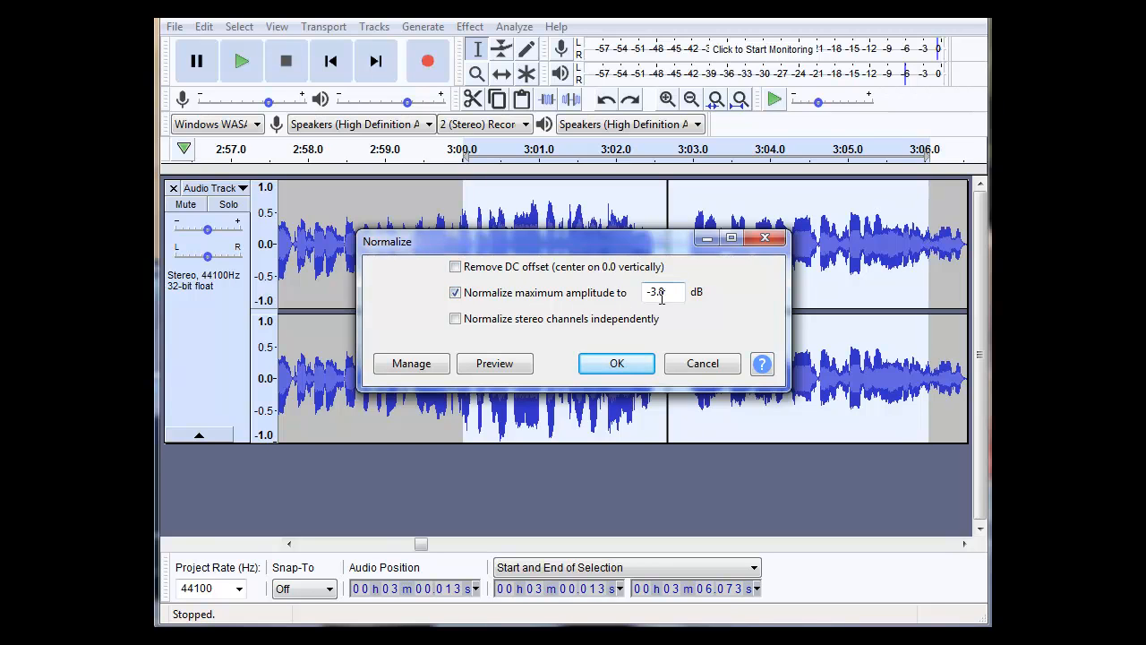
{"action": "left_click", "coordinate": [456, 267]}
{"action": "left_click_drag", "start_coordinate": [627, 248], "coordinate": [730, 339]}
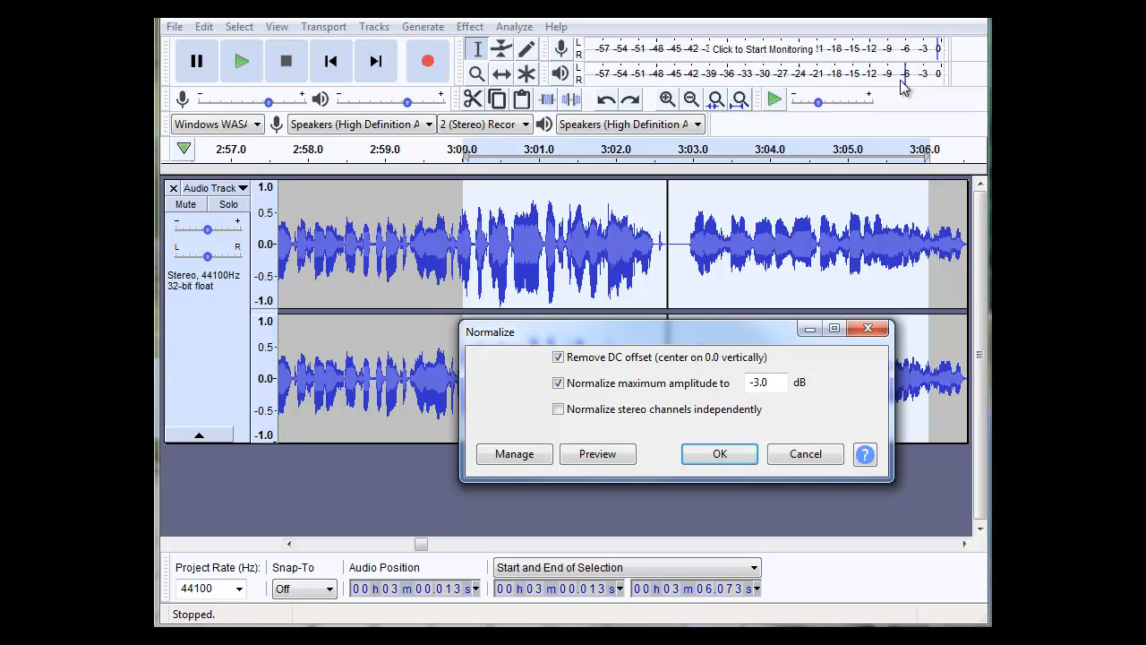
{"action": "left_click", "coordinate": [624, 458]}
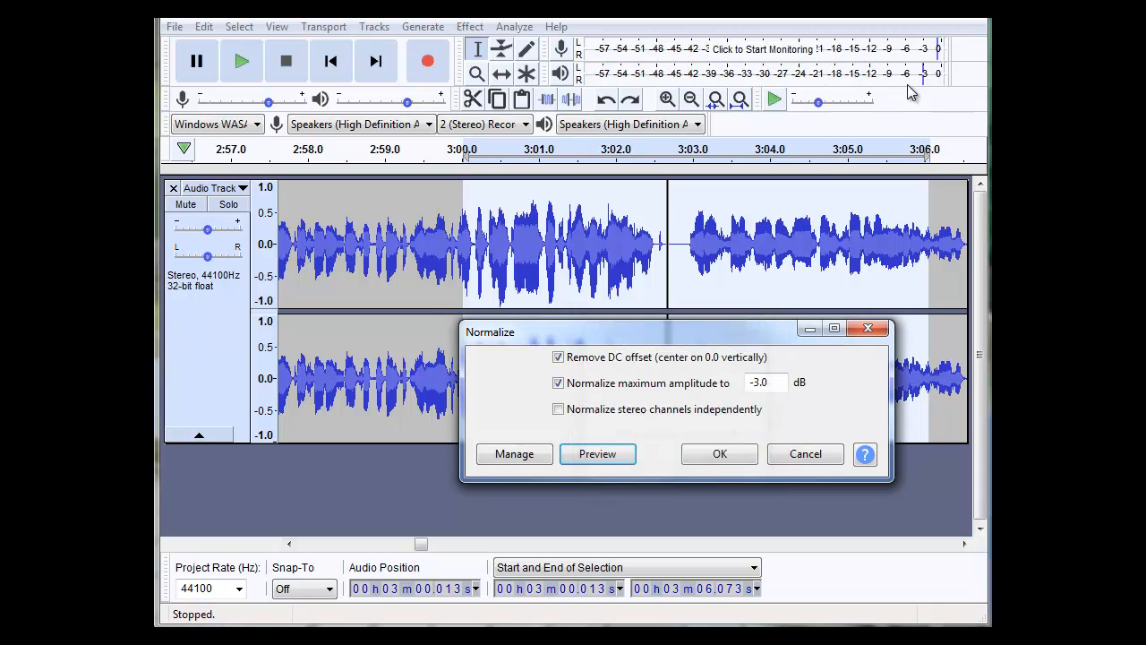
Set the maximum amplitude to -6.0 dB, preview and apply Normalize, and play the normalized selection.
{"action": "left_click", "coordinate": [755, 386]}
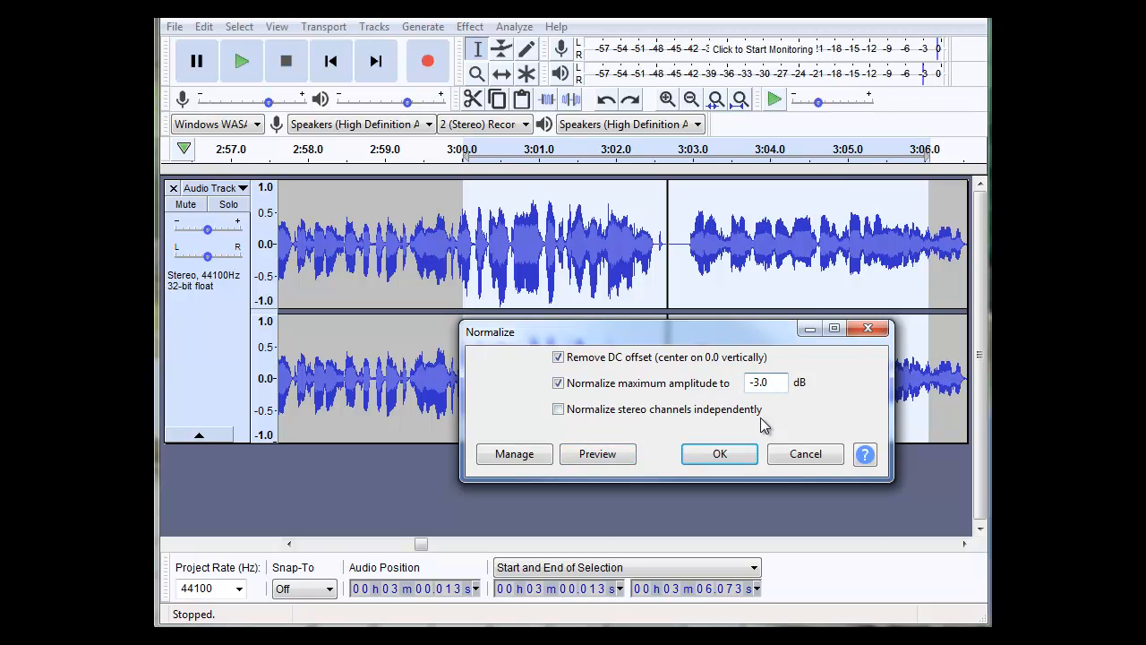
{"action": "key", "text": "BackSpace"}
{"action": "type", "text": "6"}
{"action": "left_click", "coordinate": [616, 455]}
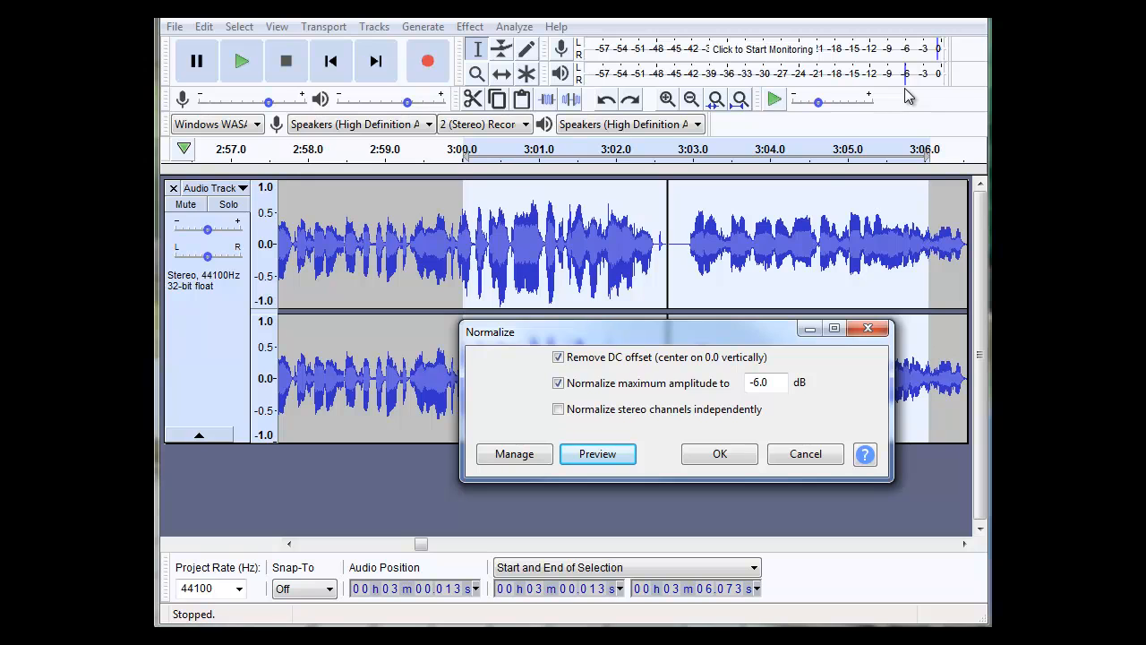
{"action": "left_click", "coordinate": [624, 459]}
{"action": "left_click", "coordinate": [729, 457]}
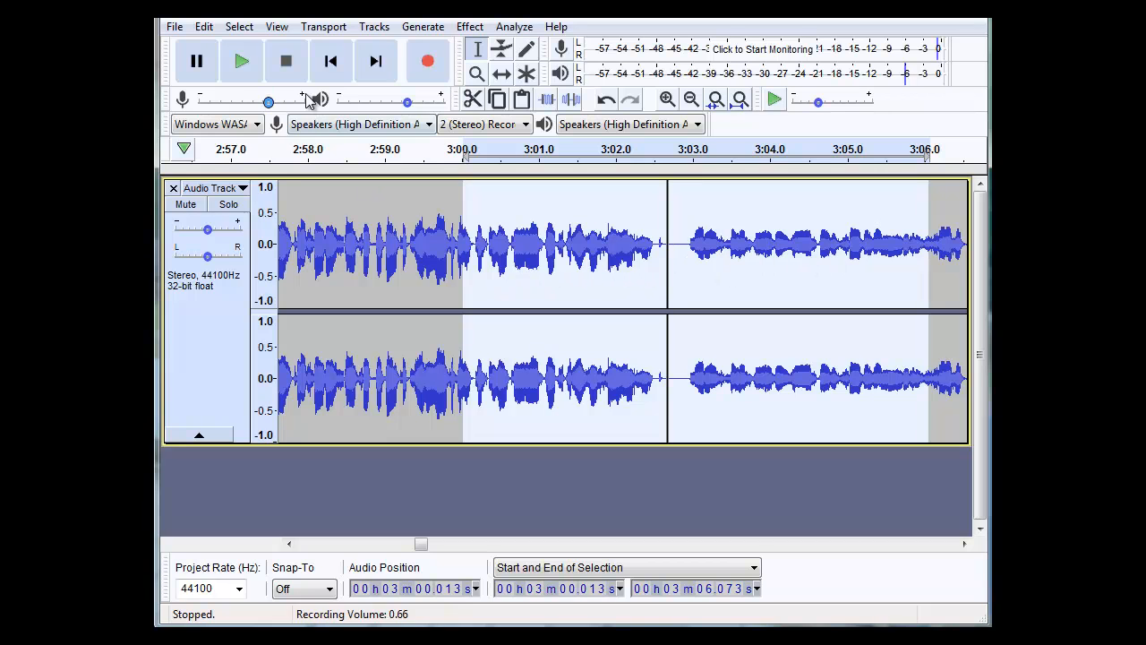
{"action": "left_click", "coordinate": [242, 62]}
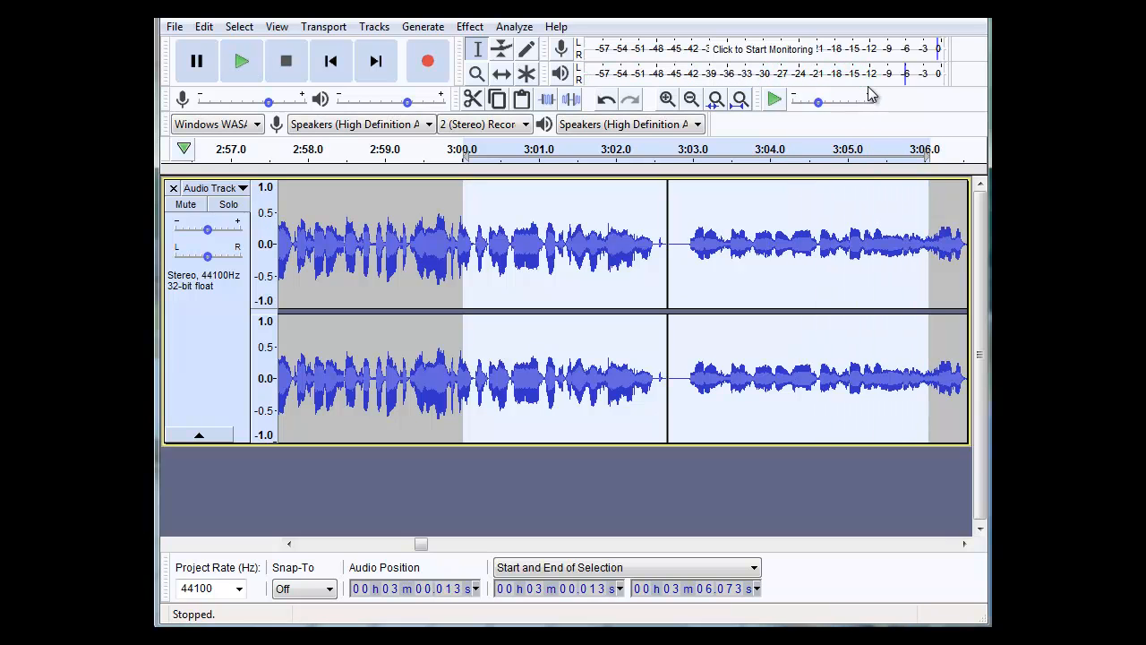
{"action": "left_click", "coordinate": [242, 61]}
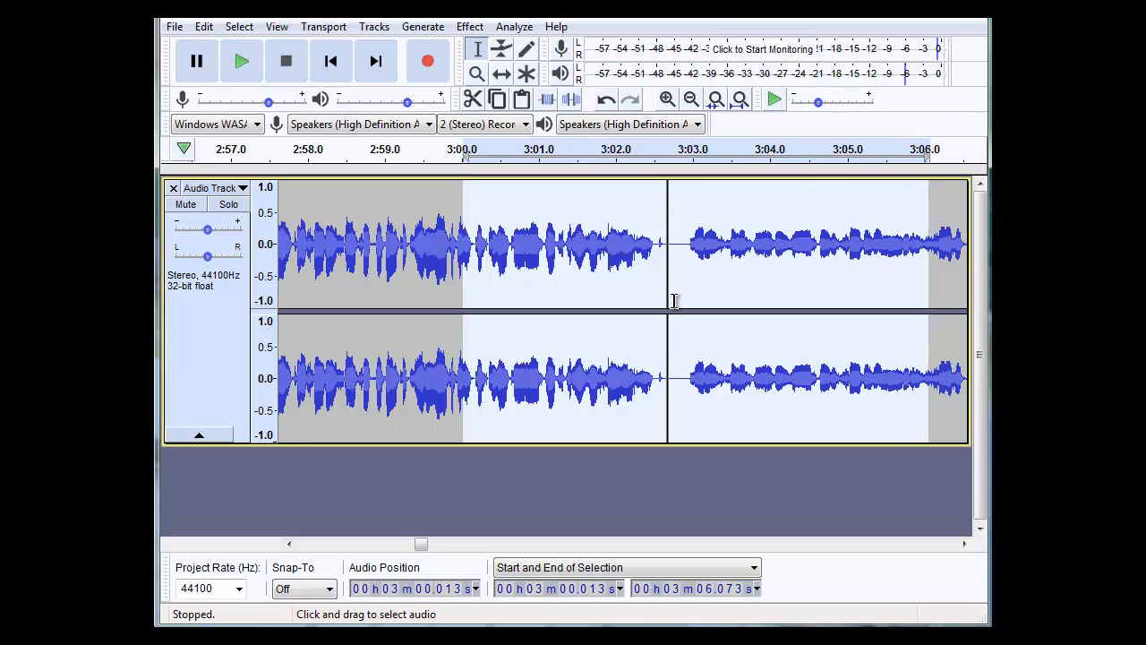
Undo the Normalize effect on the selection.
{"action": "left_click", "coordinate": [205, 27]}
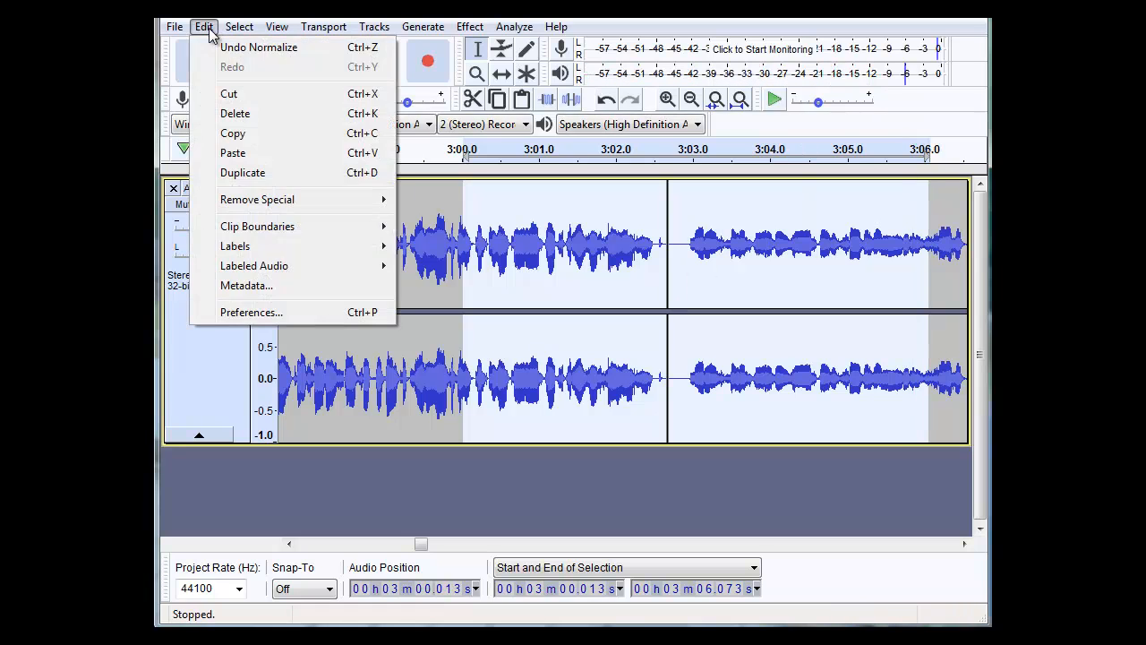
{"action": "left_click", "coordinate": [214, 47]}
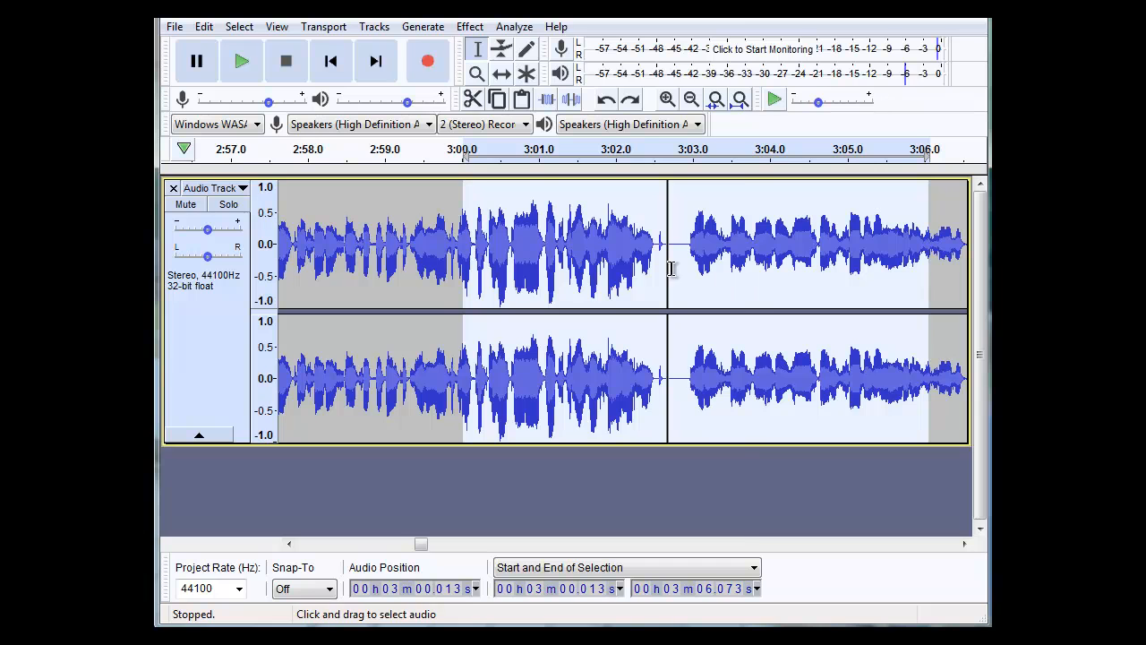
Preview and apply the Compressor at -6 dB threshold, -40 dB noise floor, 2:1 ratio, 0.20 s attack and 1.0 s release, and play the result.
{"action": "left_click", "coordinate": [469, 27]}
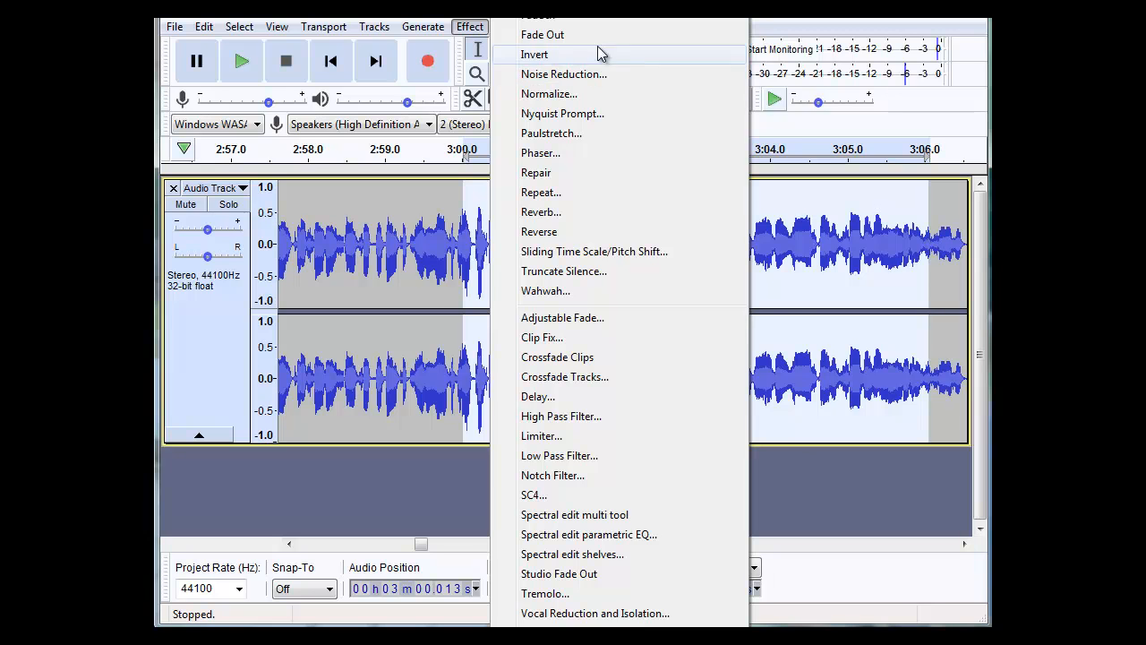
{"action": "left_click", "coordinate": [551, 2]}
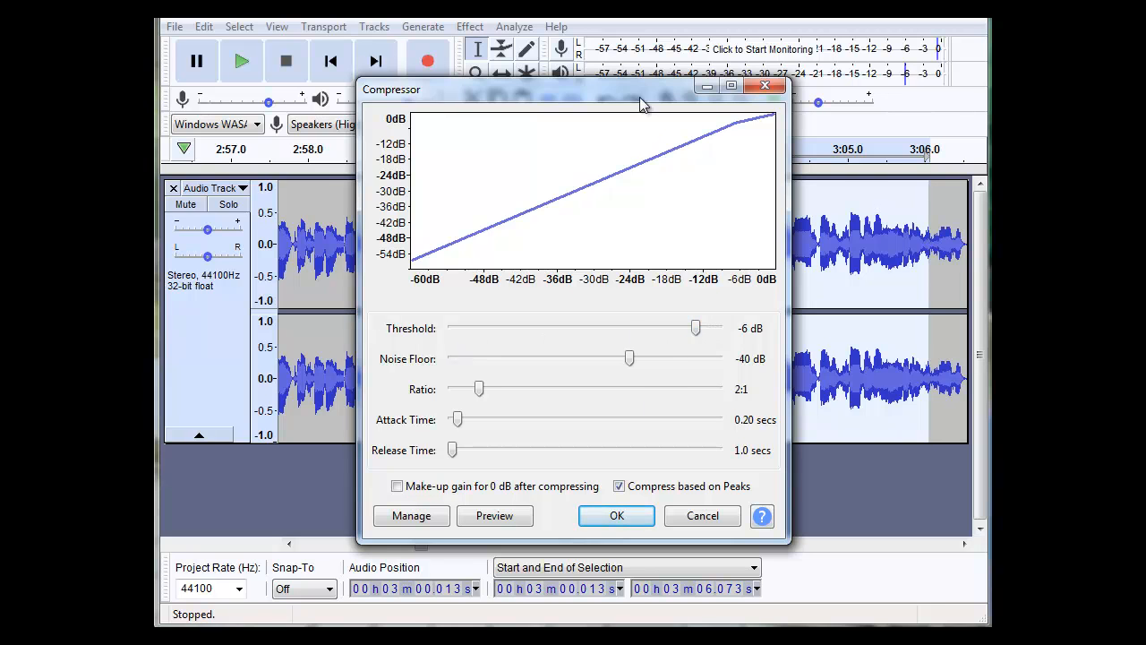
{"action": "left_click_drag", "start_coordinate": [641, 92], "coordinate": [438, 125]}
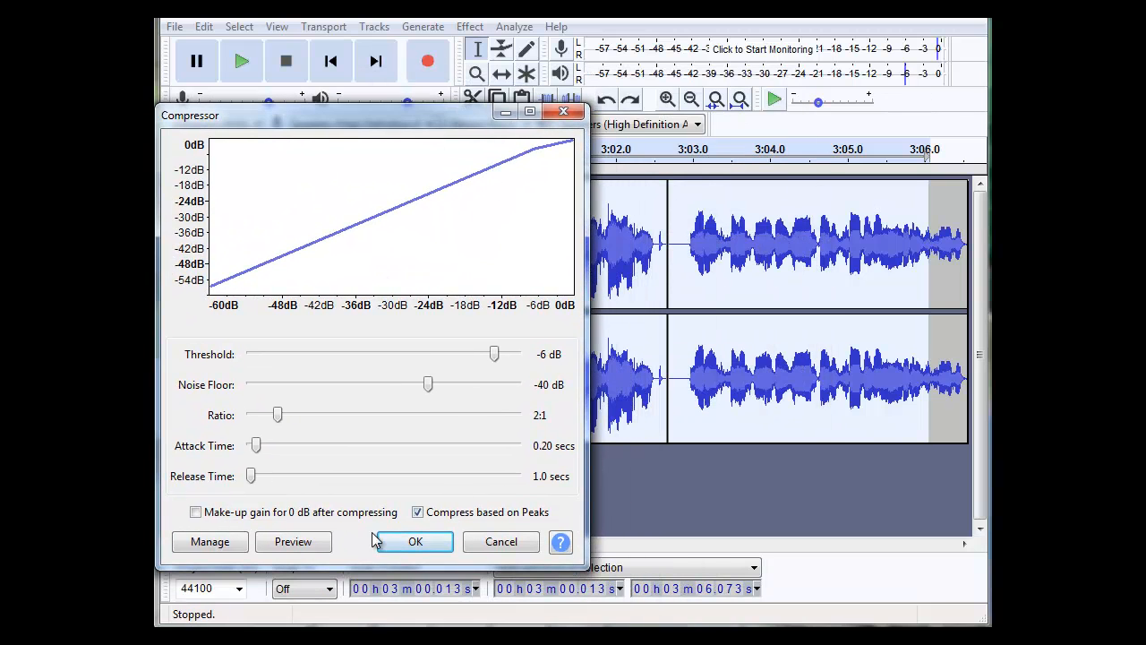
{"action": "left_click", "coordinate": [320, 546]}
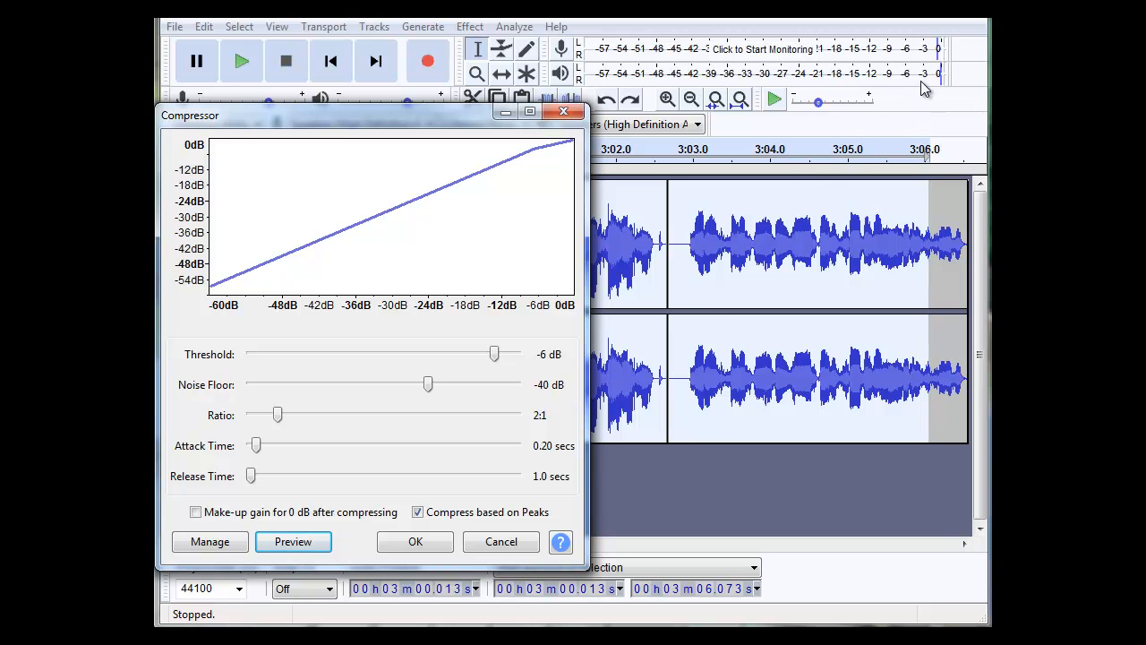
{"action": "left_click", "coordinate": [324, 556]}
{"action": "left_click", "coordinate": [414, 541]}
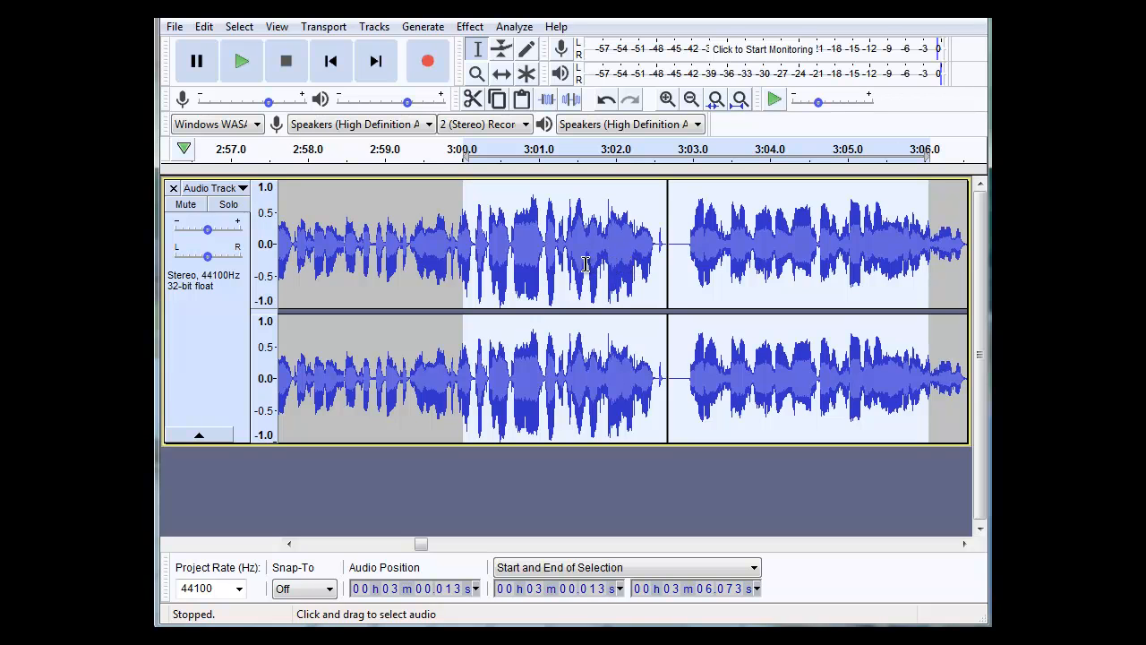
{"action": "left_click", "coordinate": [242, 65]}
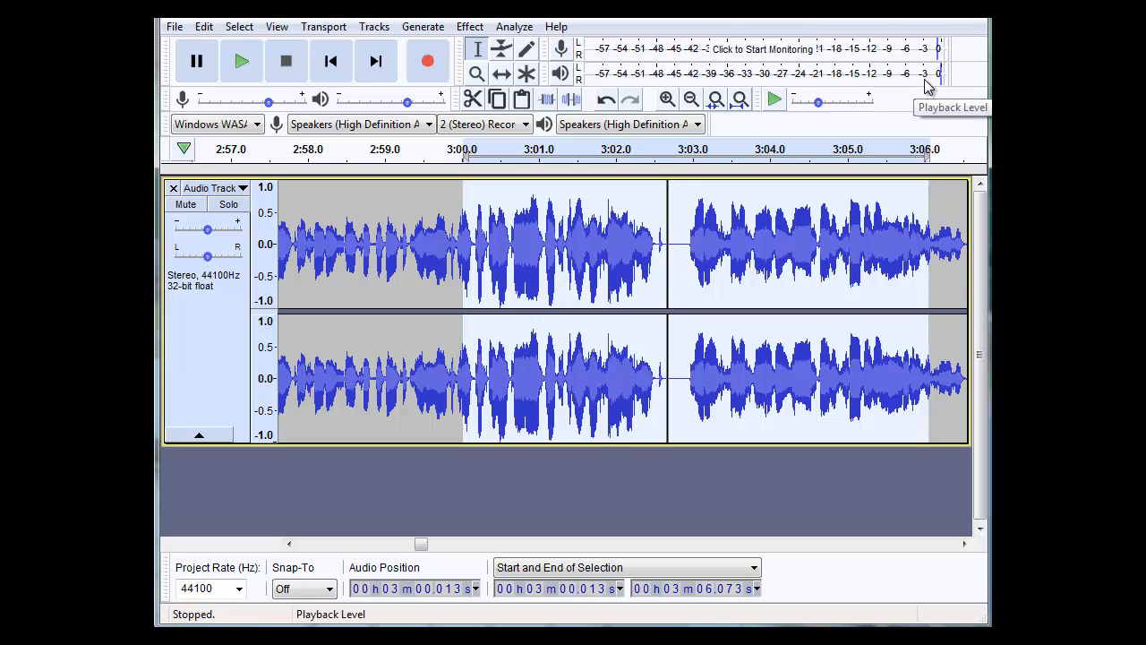
Undo the Compressor effect on the selection.
{"action": "left_click", "coordinate": [204, 26]}
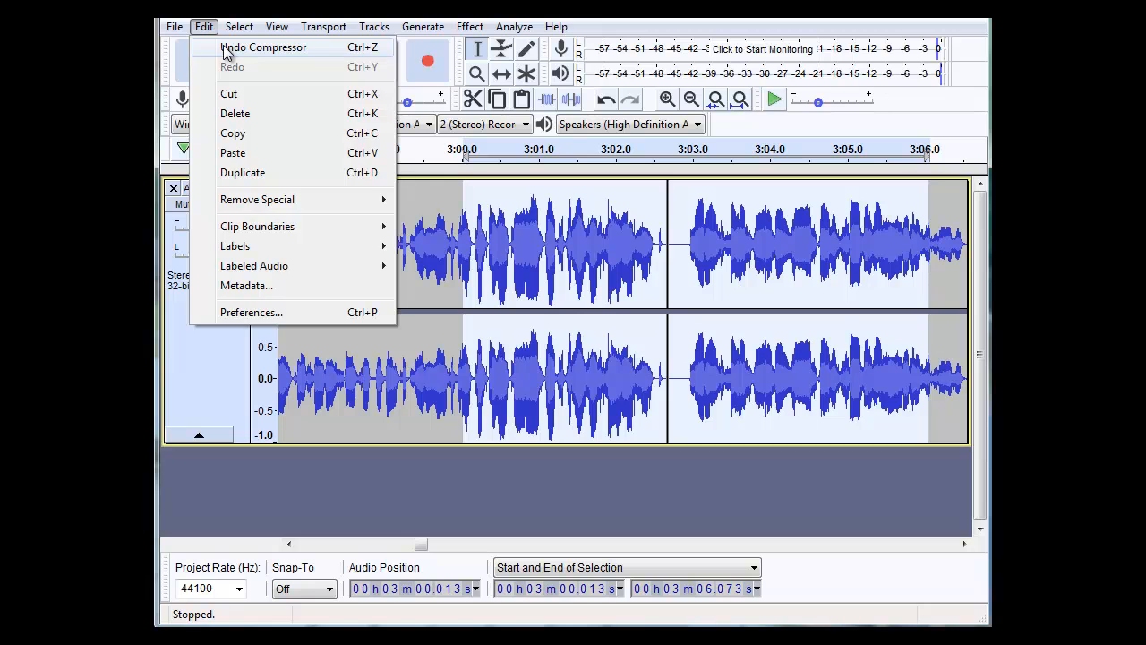
{"action": "left_click", "coordinate": [224, 47]}
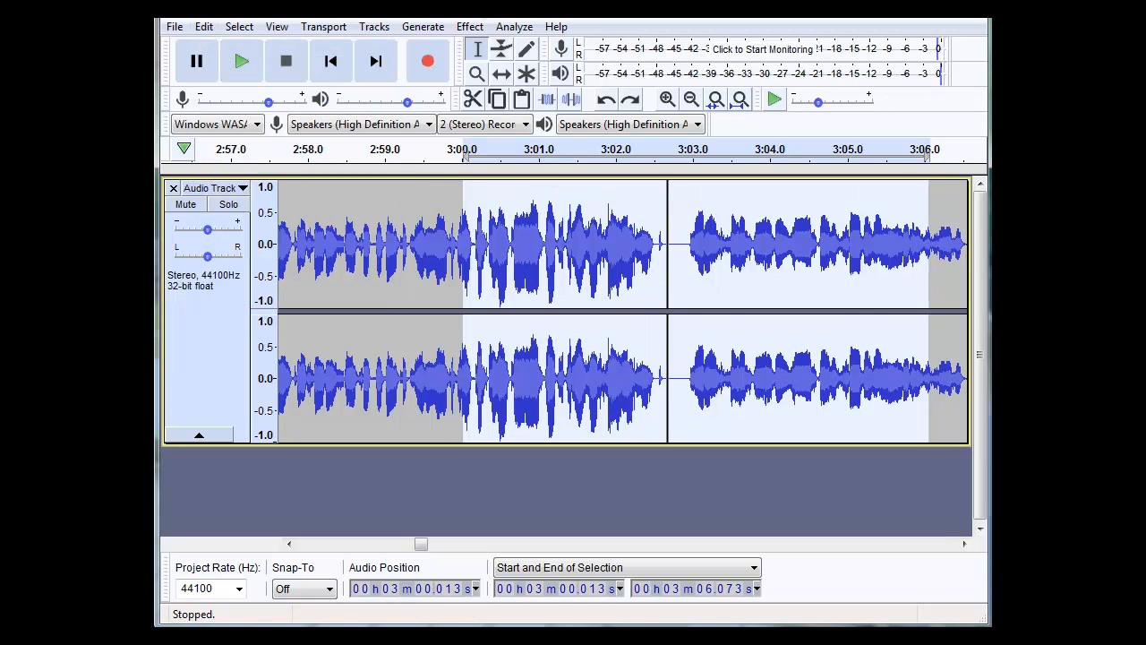
Reapply the Limiter to the selection with Hard Limit at -6 dB and 10 ms hold, and play the limited audio.
{"action": "left_click", "coordinate": [471, 27]}
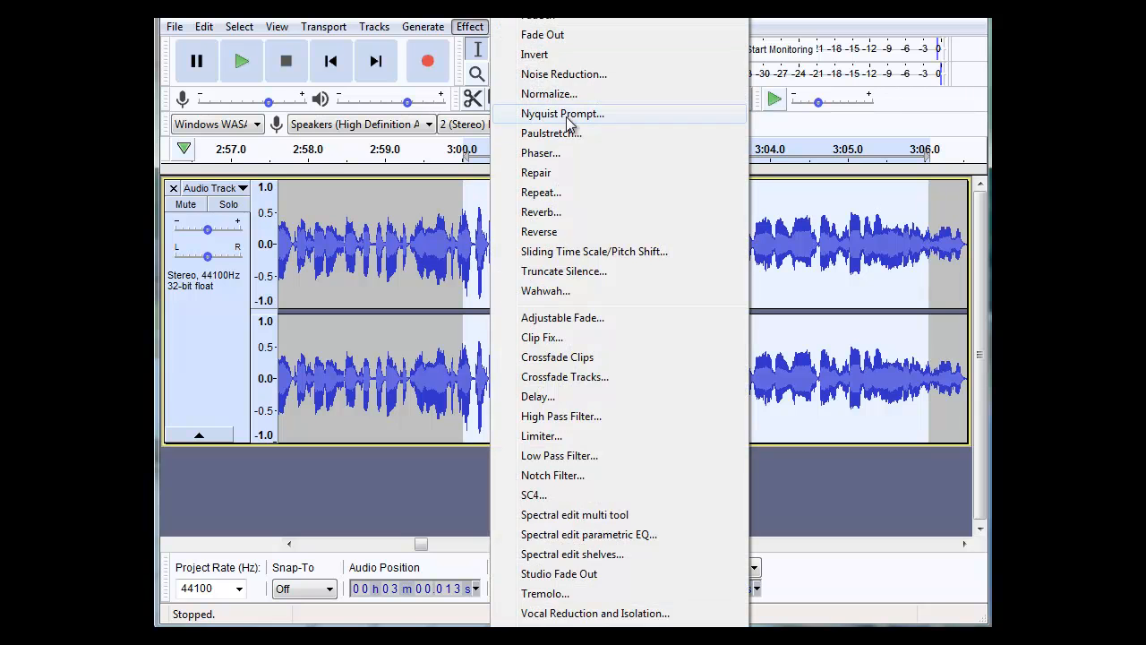
{"action": "left_click", "coordinate": [581, 439]}
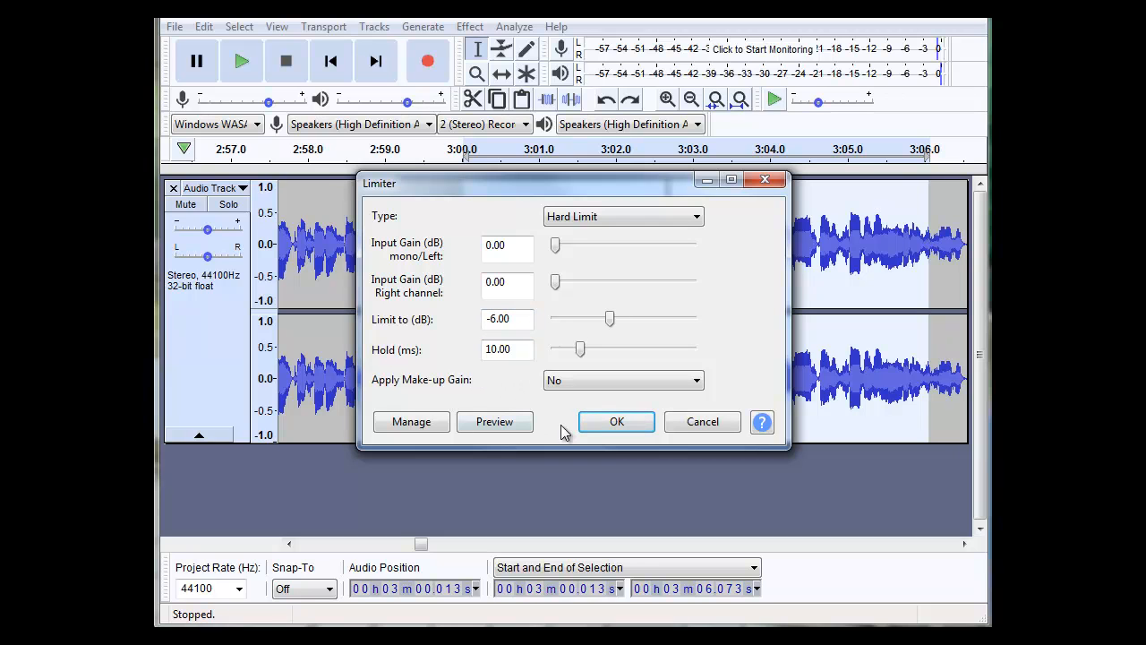
{"action": "left_click", "coordinate": [622, 419]}
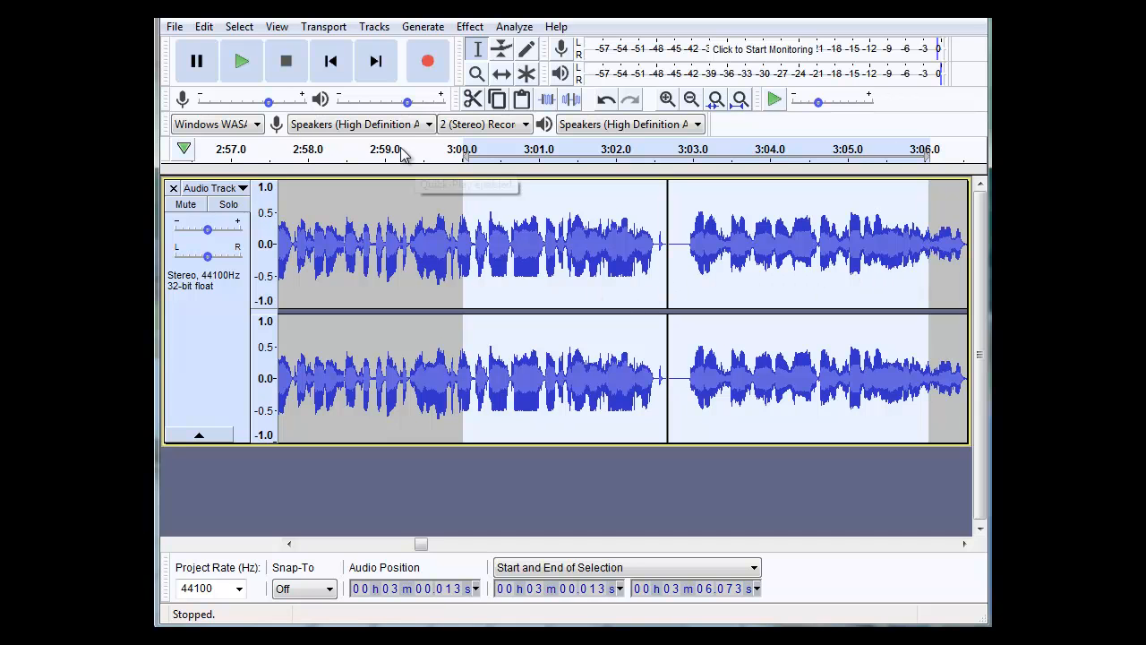
{"action": "left_click", "coordinate": [244, 69]}
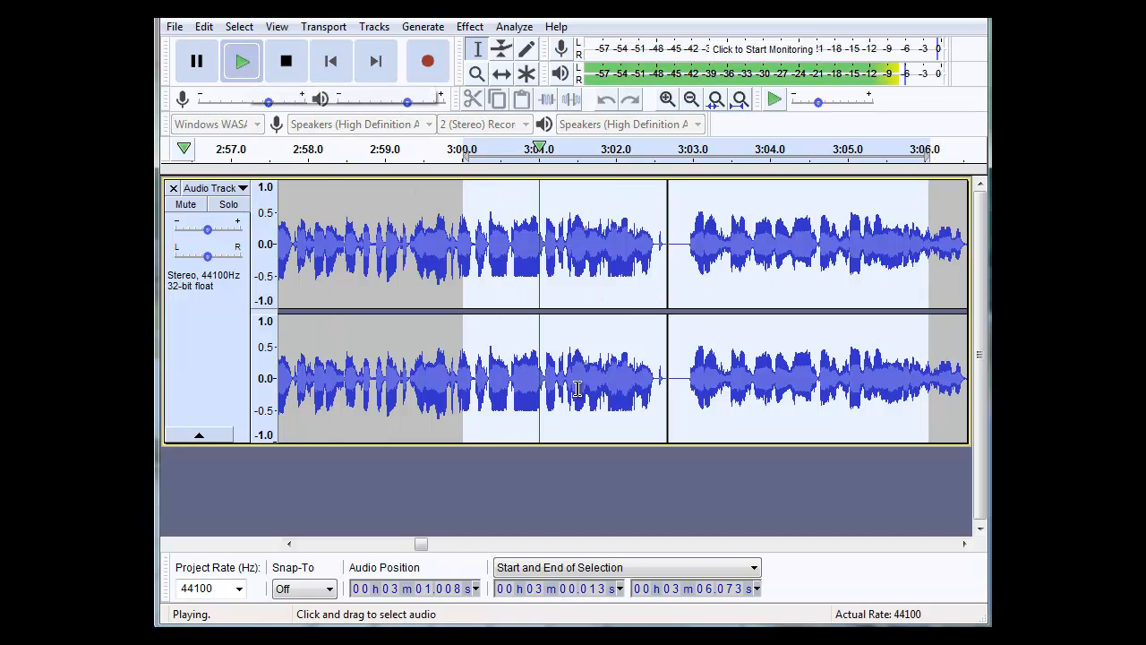